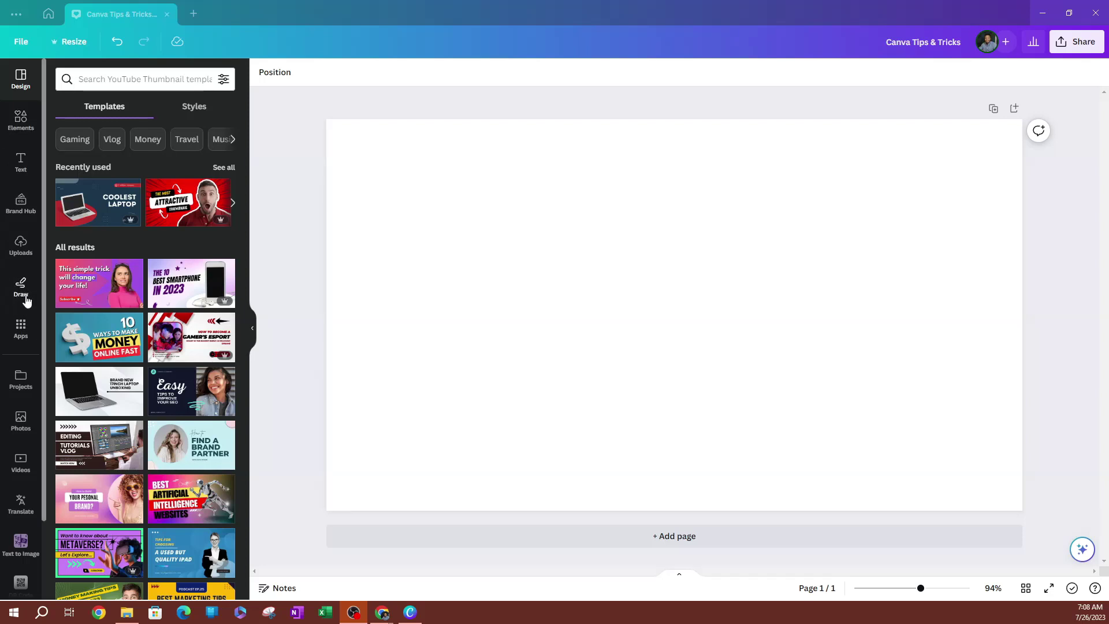
Open the Draw palette, then hide it again to leave the blank page showing
click(21, 291)
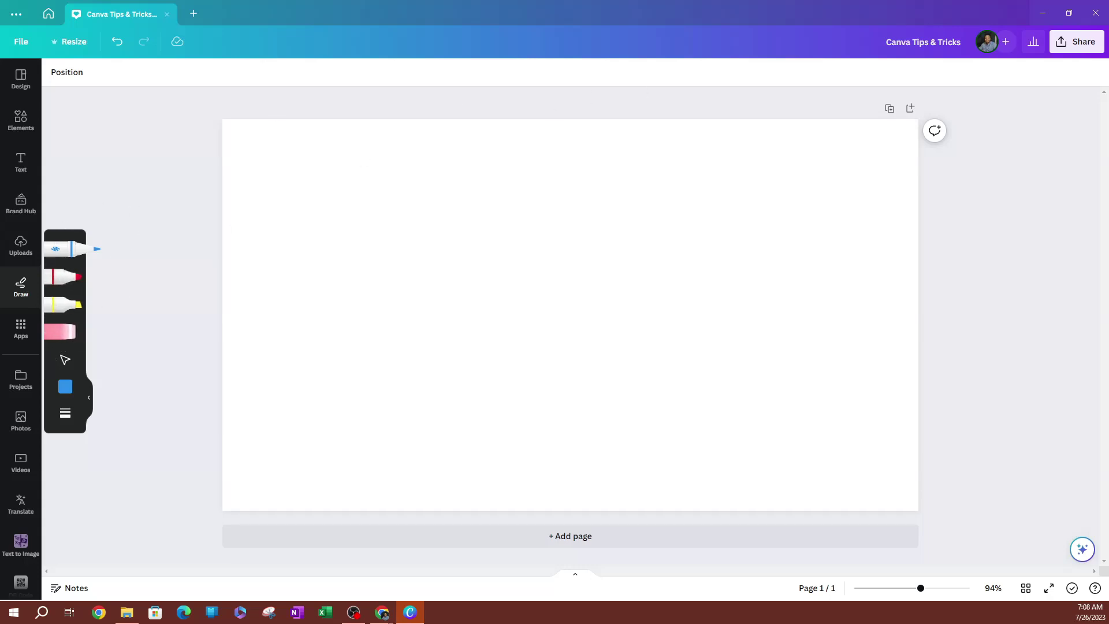
click(90, 403)
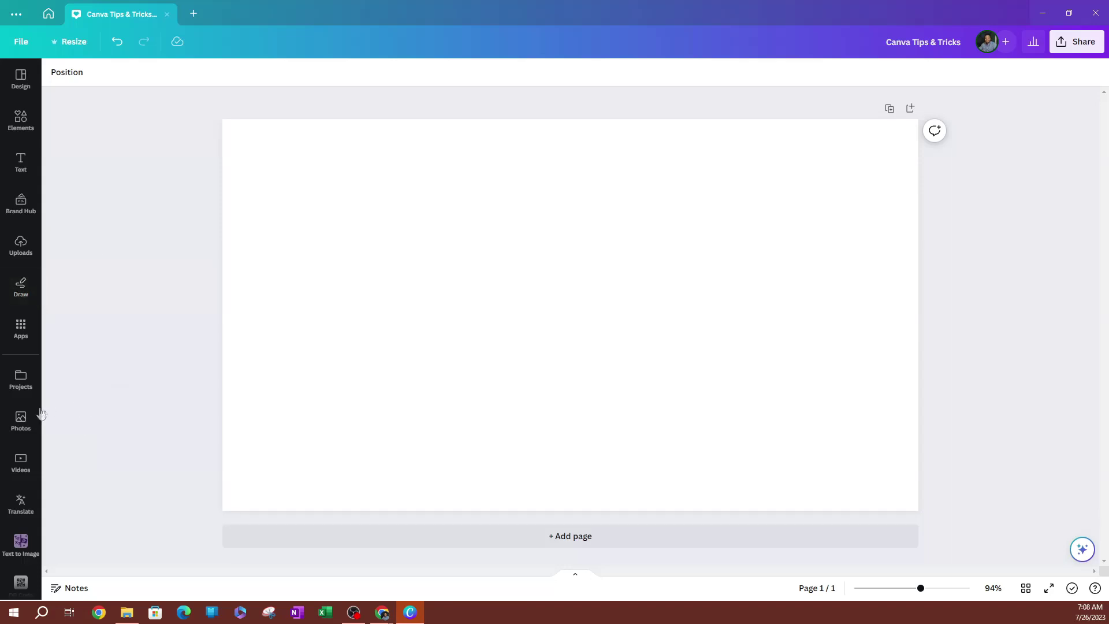
Reopen the drawing tools and switch to the select arrow
click(21, 288)
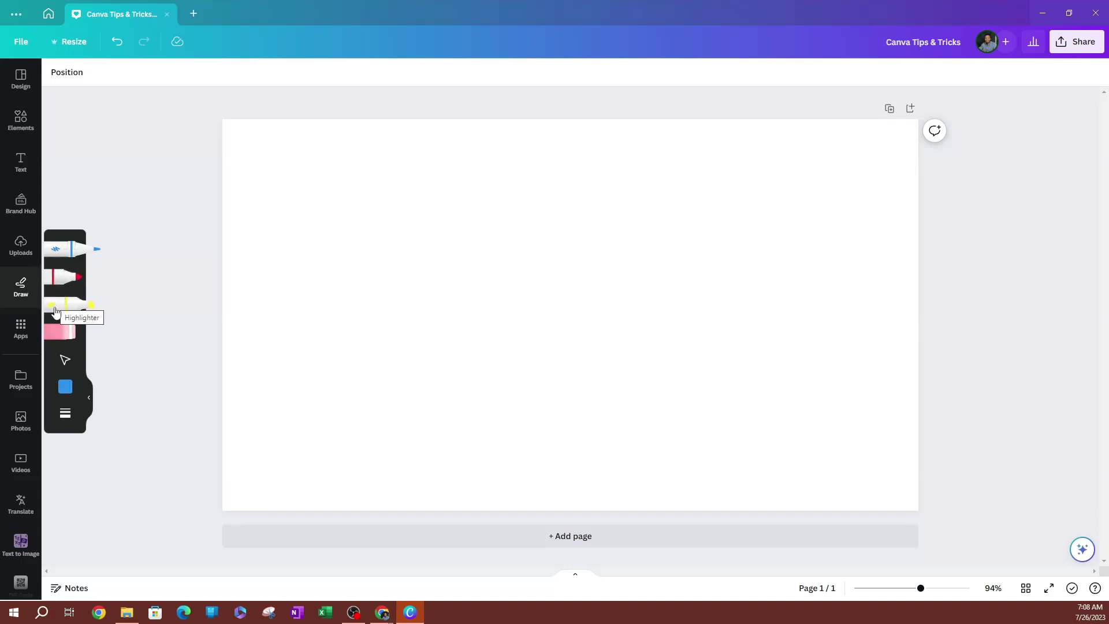
click(66, 363)
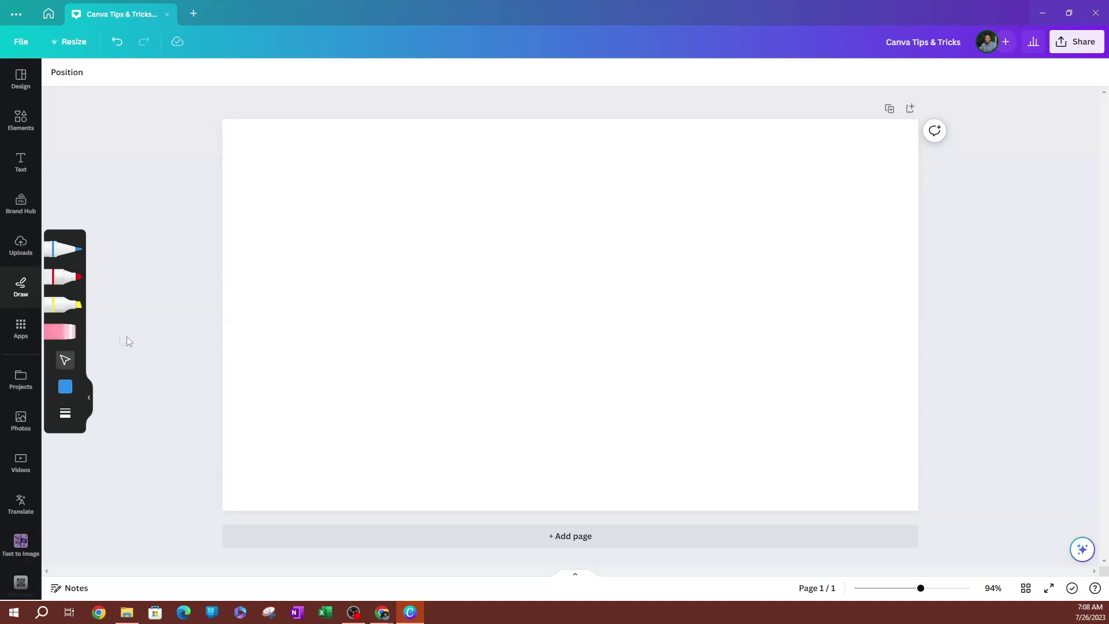
Give the pen a dark navy colour and a stroke weight of 18
click(67, 390)
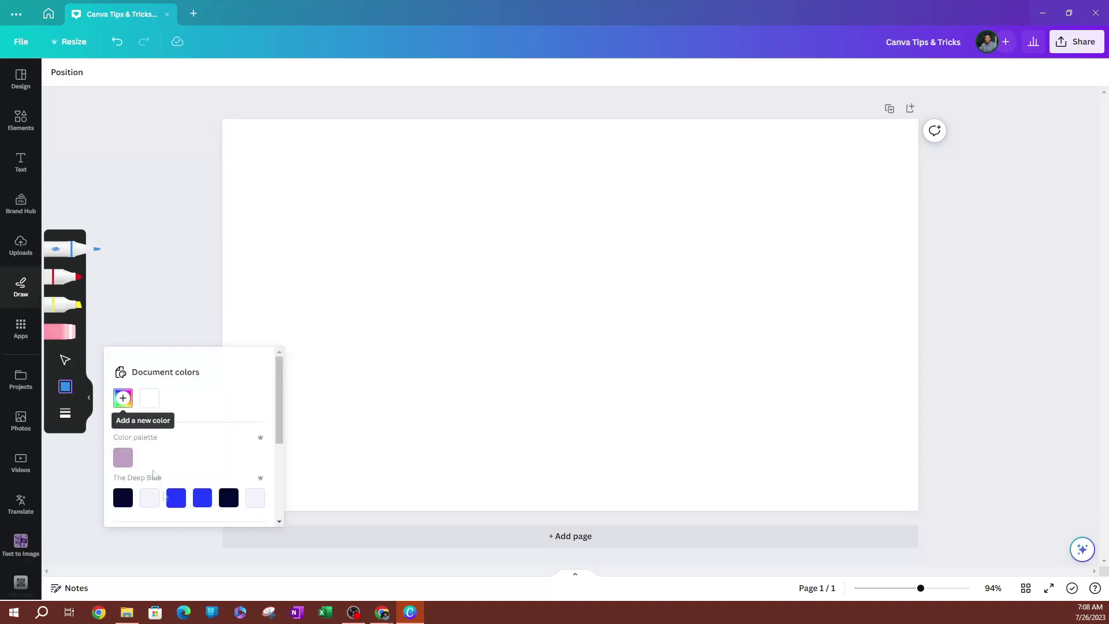
click(123, 497)
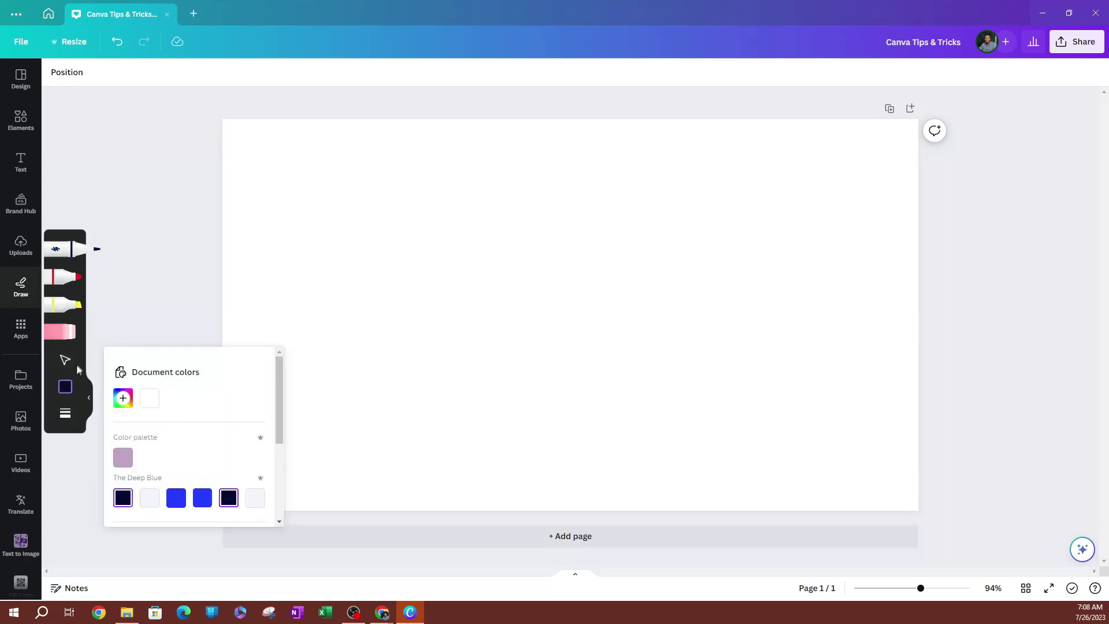
click(80, 396)
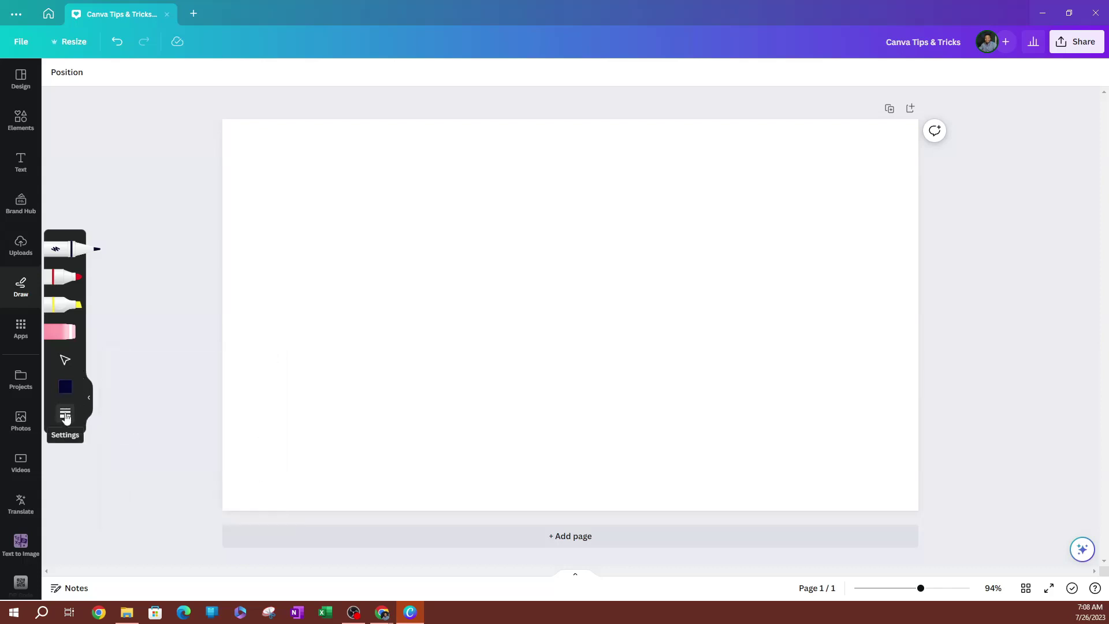
click(65, 416)
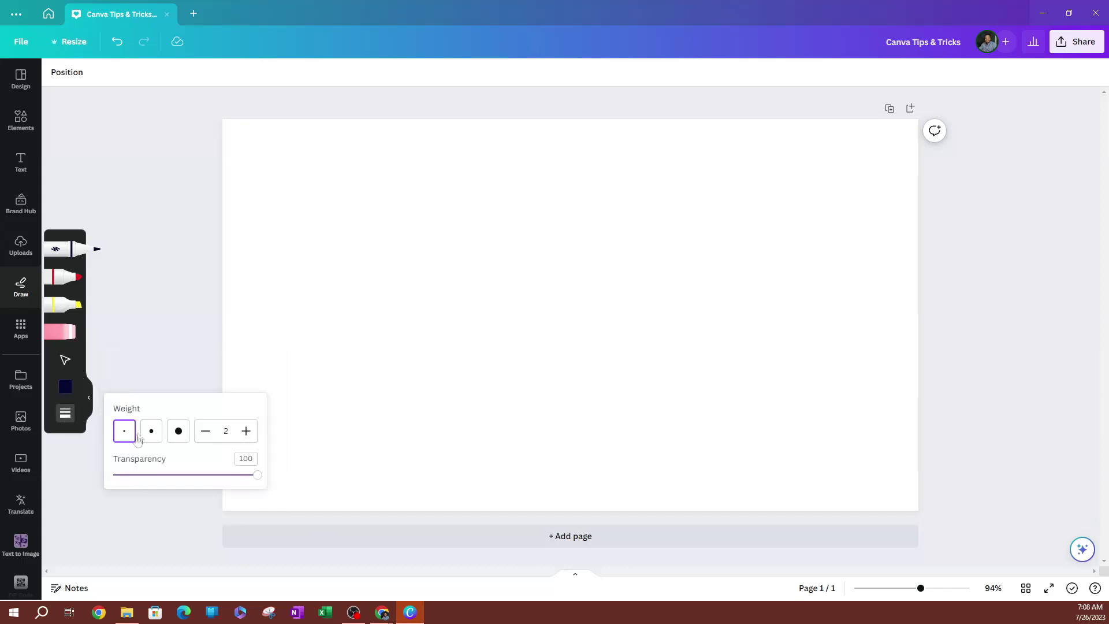
click(178, 431)
Switch to the marker and change its colour to dark navy
click(65, 278)
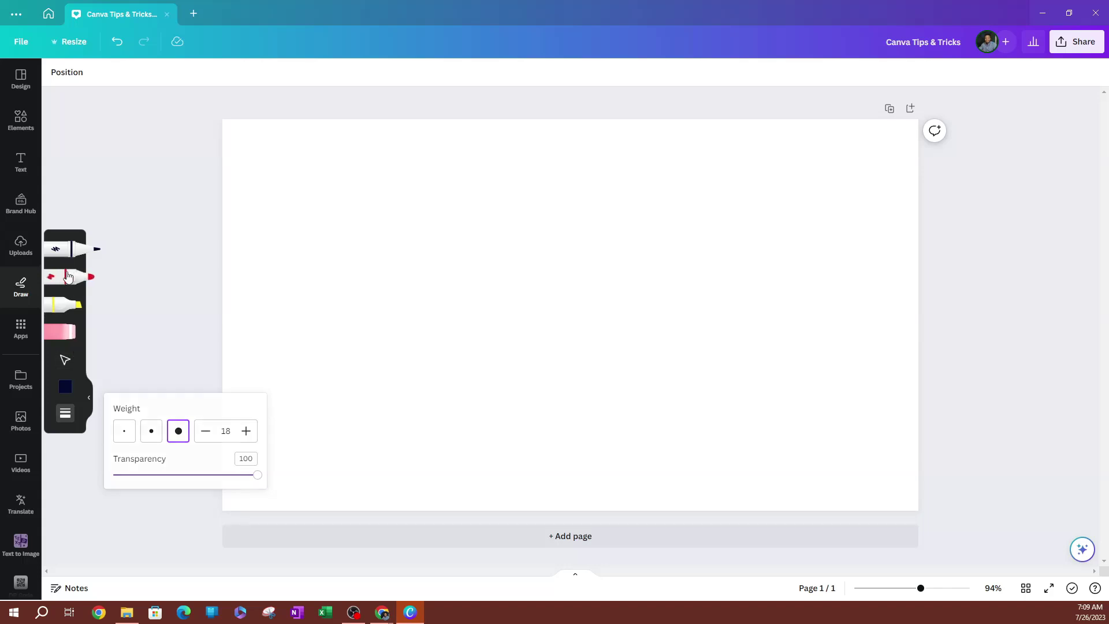
click(65, 387)
click(122, 498)
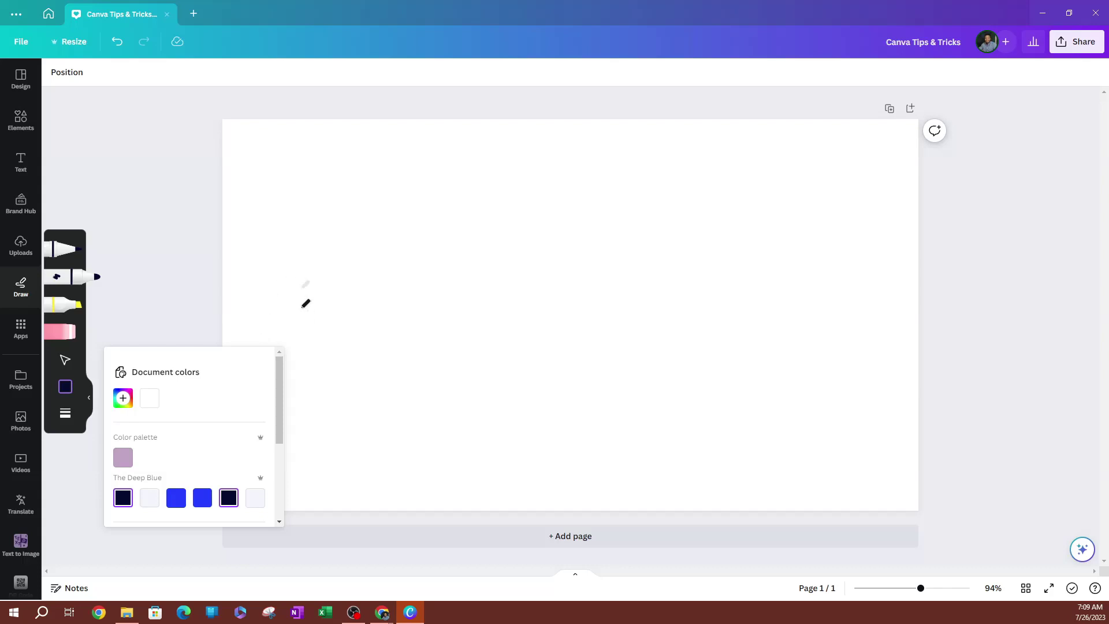
Sketch a loose oval and the letters D, R, A and W on the page
drag(438, 233, 442, 261)
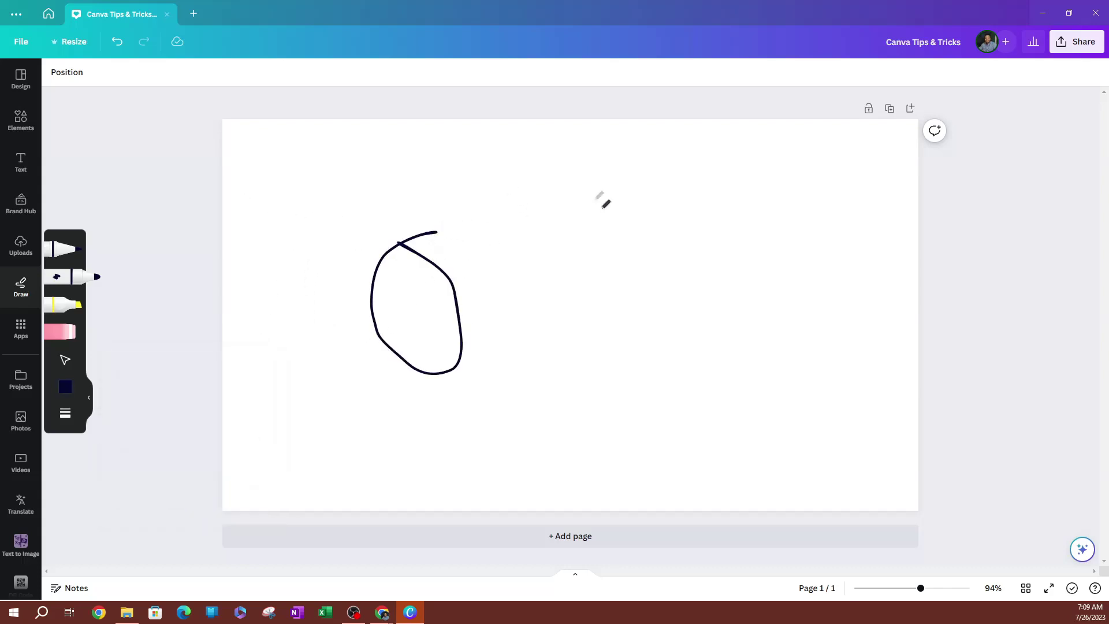
drag(512, 208, 490, 233)
drag(564, 208, 614, 229)
mouse_move(616, 192)
mouse_down()
mouse_move(672, 204)
mouse_move(677, 195)
mouse_up()
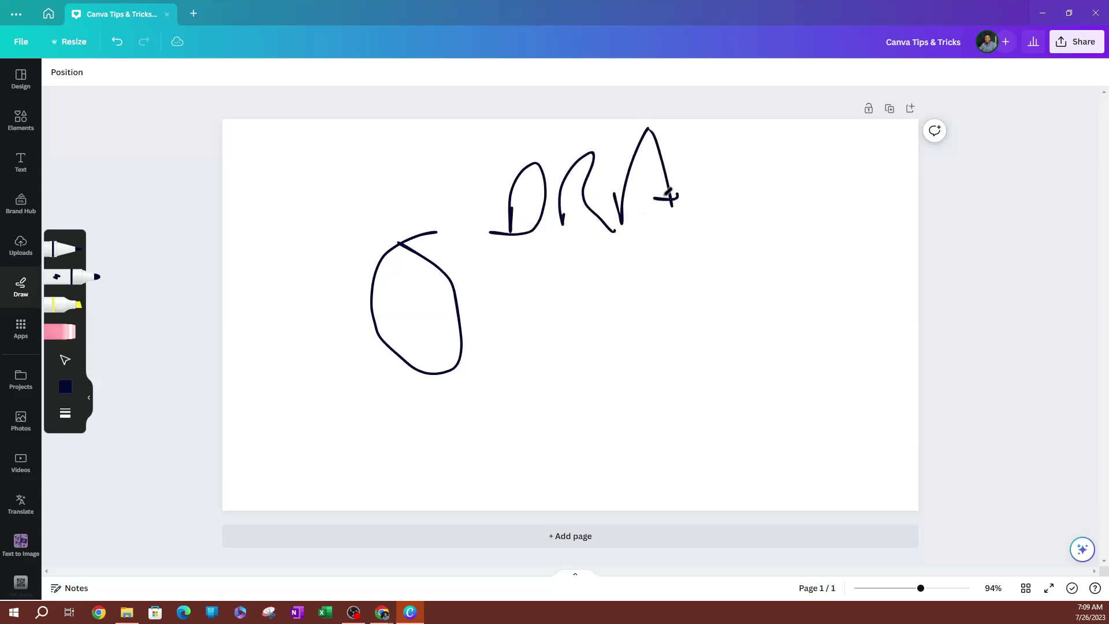
drag(674, 154, 806, 148)
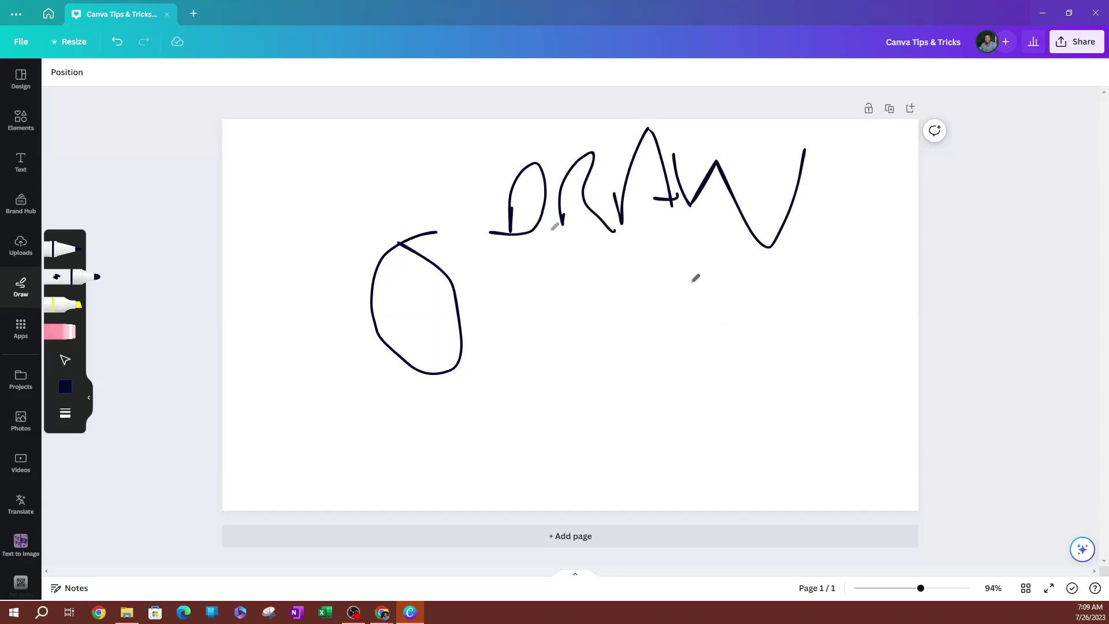
click(59, 332)
Erase the oval and all DRAW letters, then pick the marker back up
drag(416, 260, 650, 191)
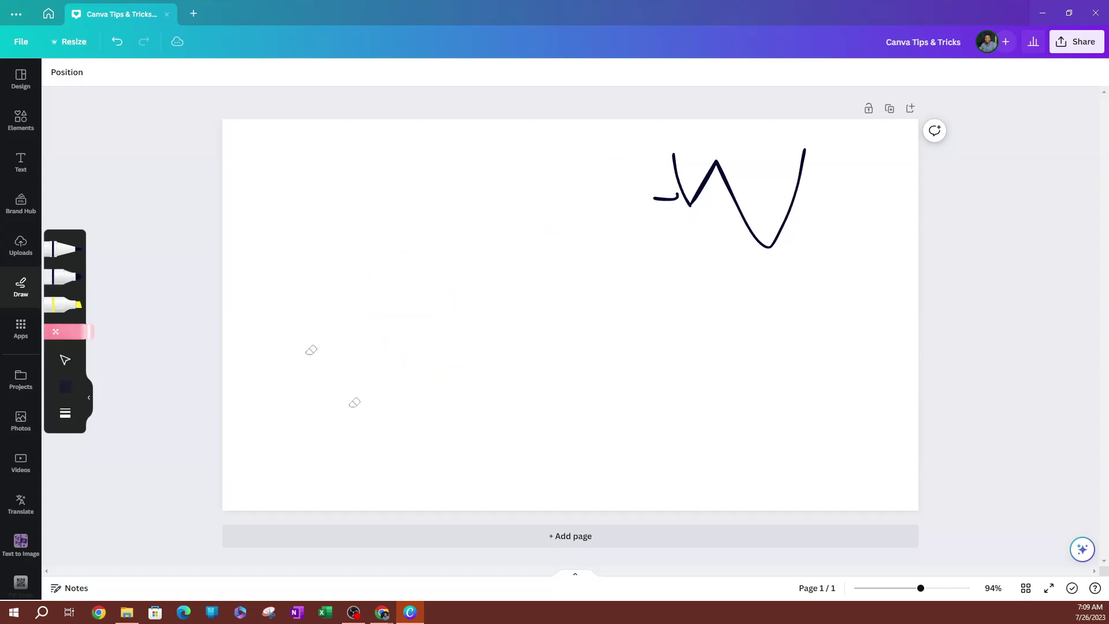
click(746, 208)
click(667, 200)
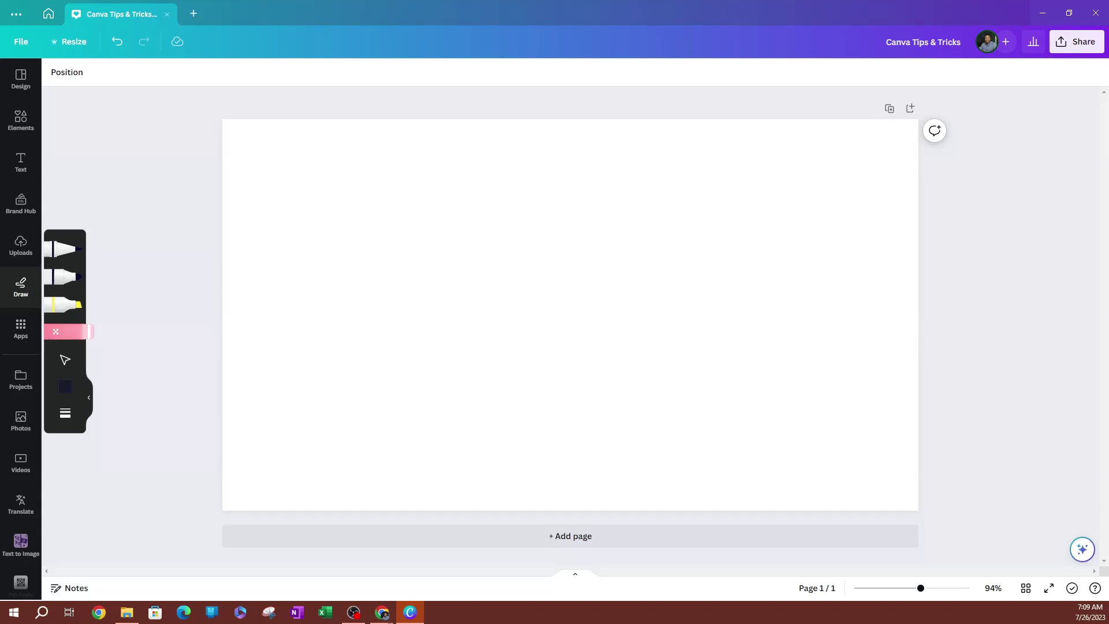
key(alt+Tab)
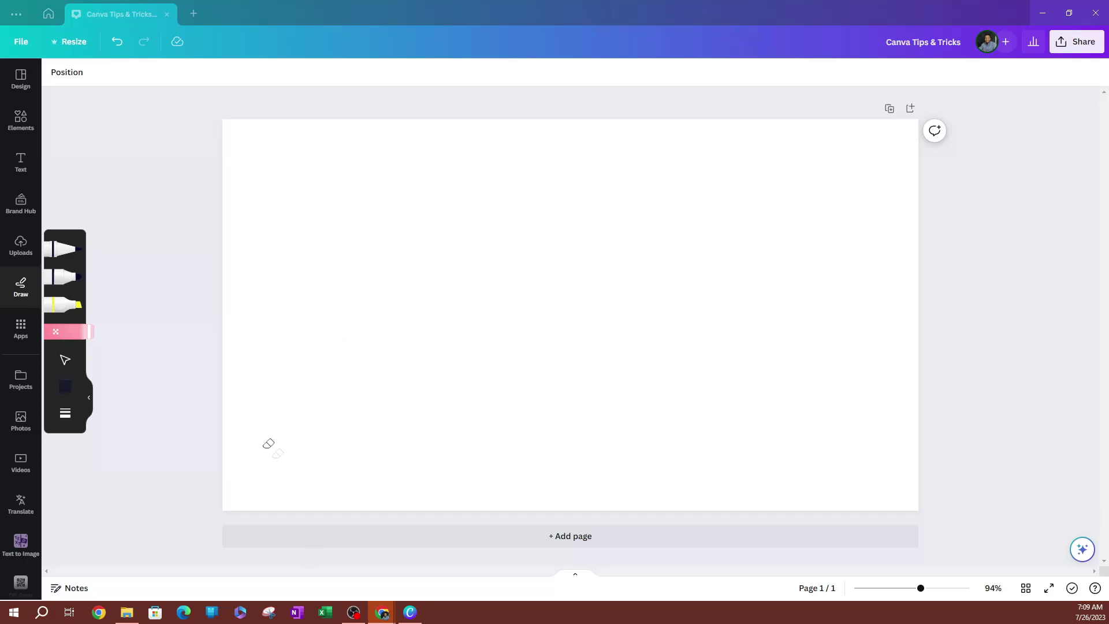
click(65, 277)
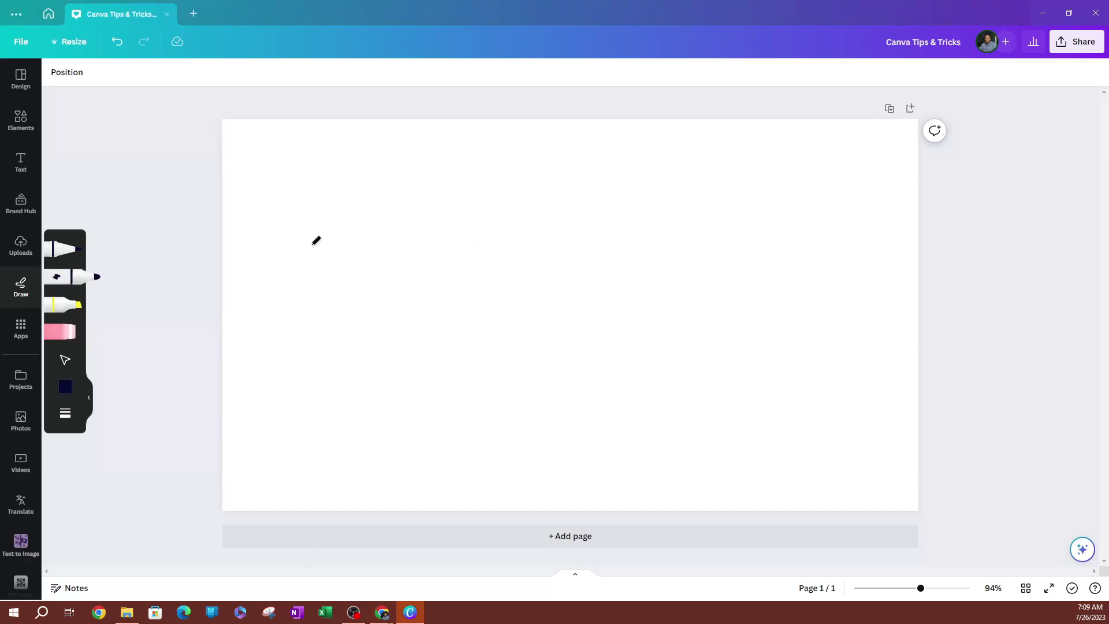
Draw a small left loop, a middle circle, a wavy vertical line and a right straight line
drag(312, 232, 295, 236)
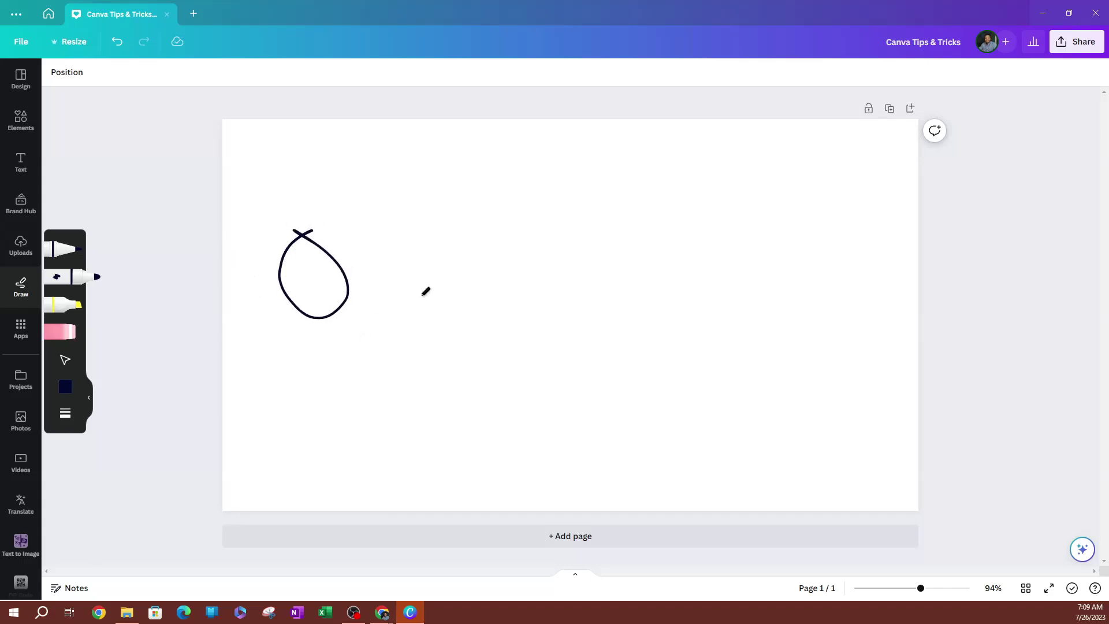
drag(548, 224, 551, 224)
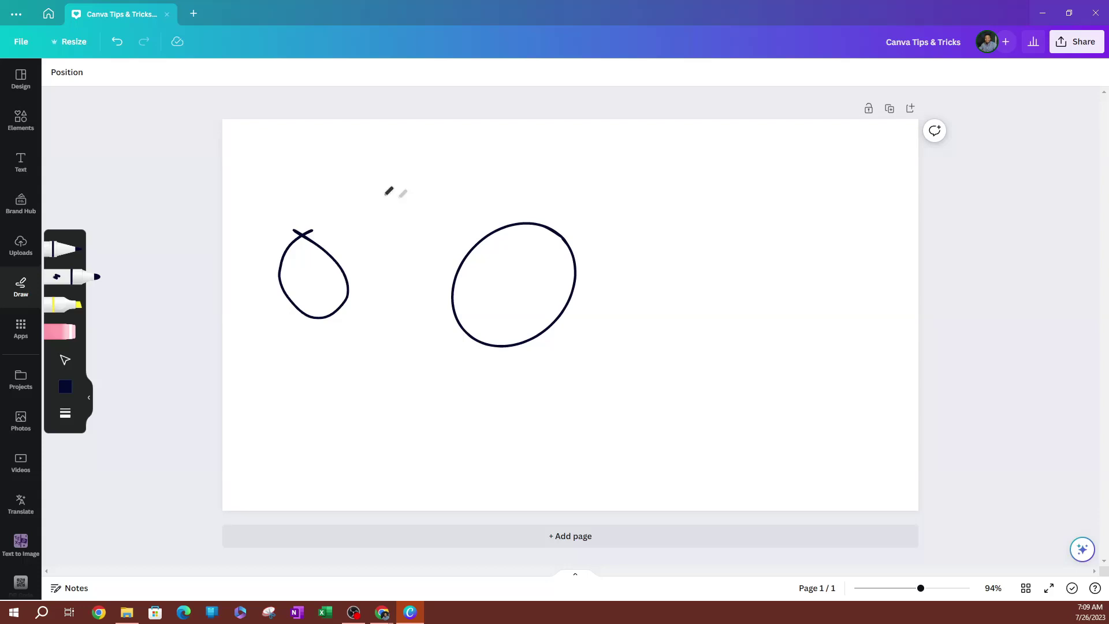
drag(398, 198, 399, 404)
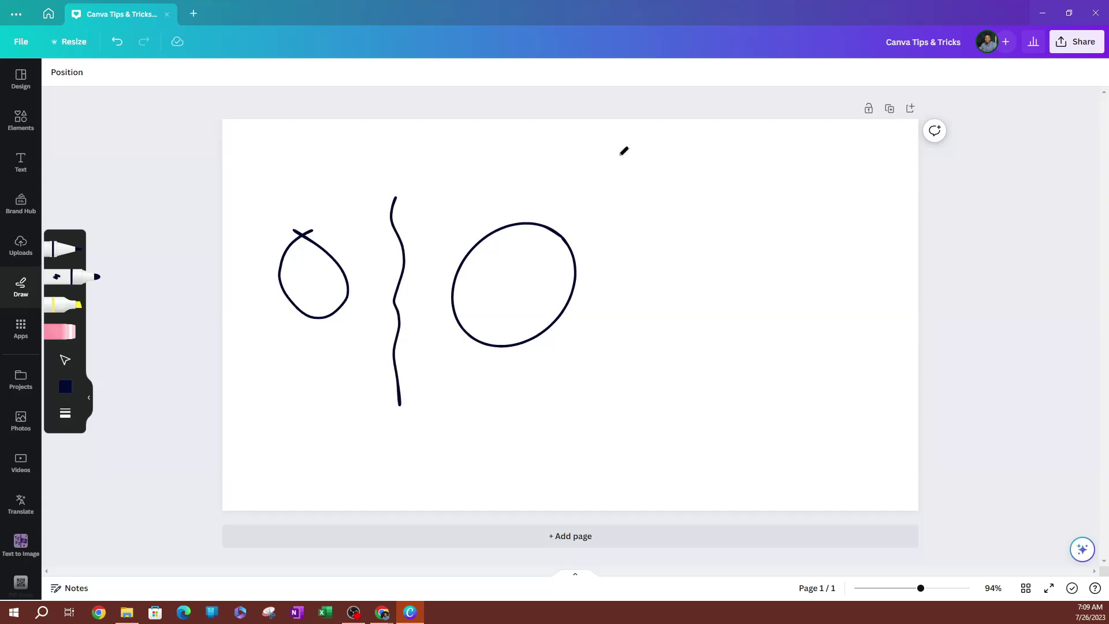
drag(648, 177, 661, 373)
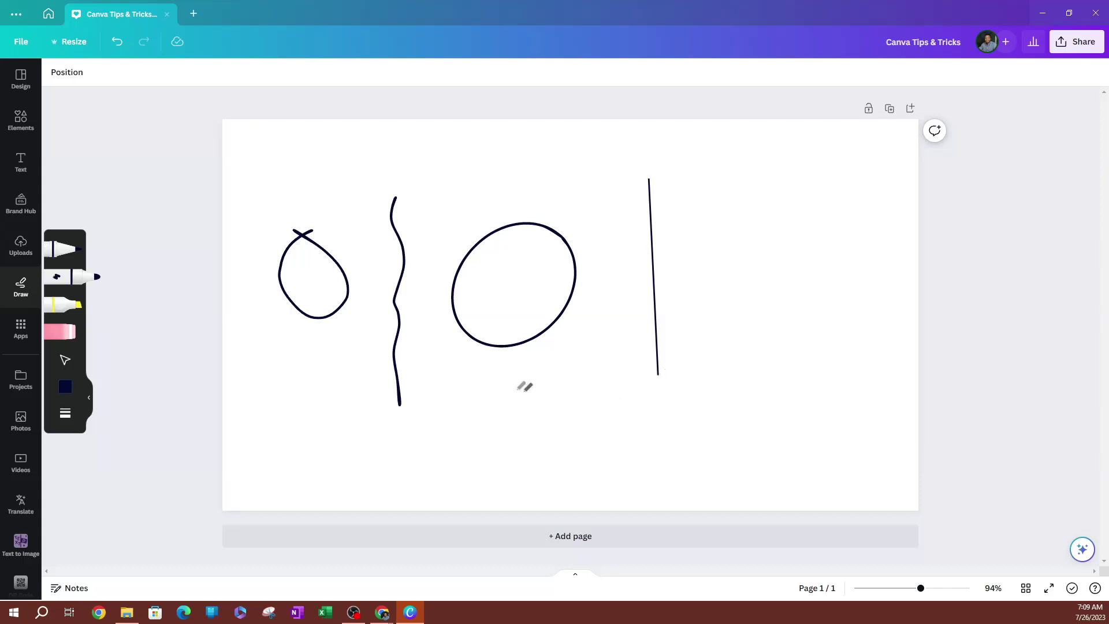
Move the straight vertical line left to sit just right of the circle
click(66, 361)
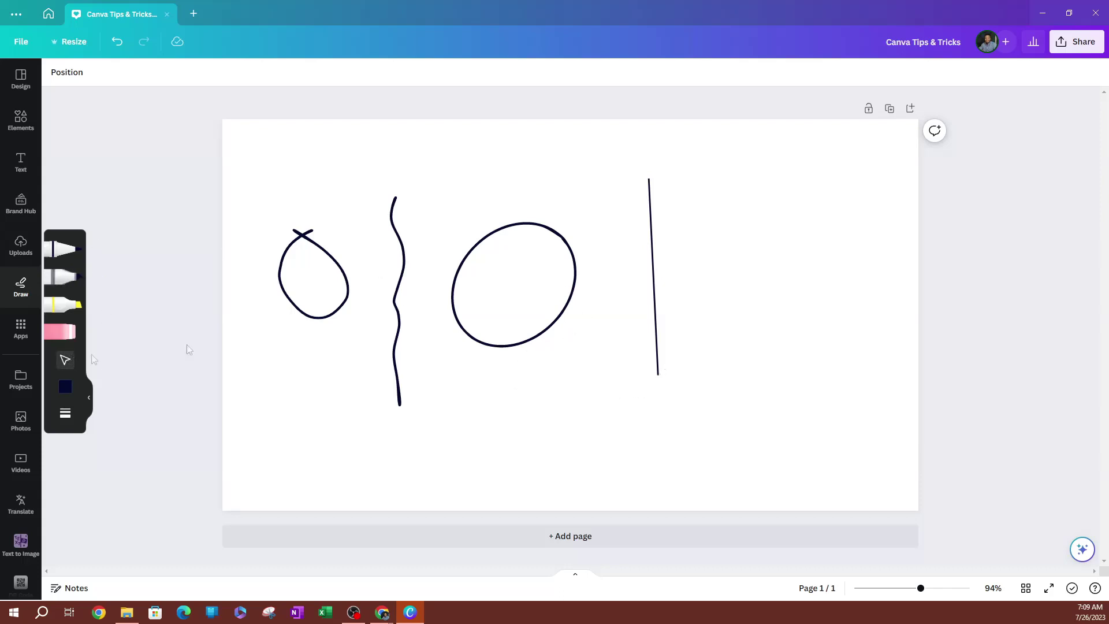
drag(654, 295, 607, 298)
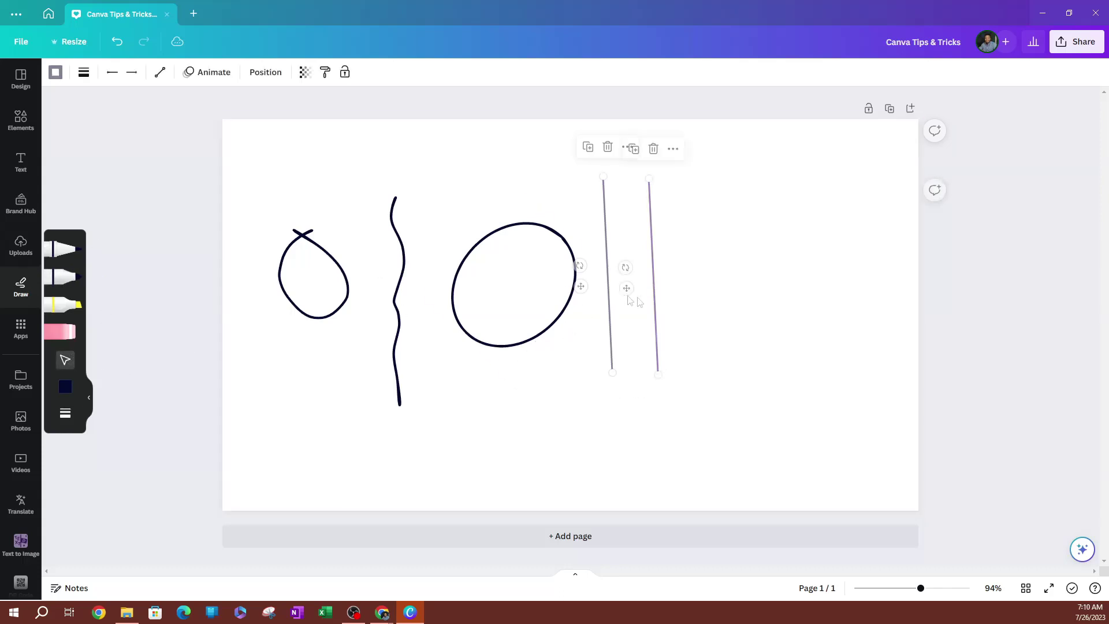
click(498, 299)
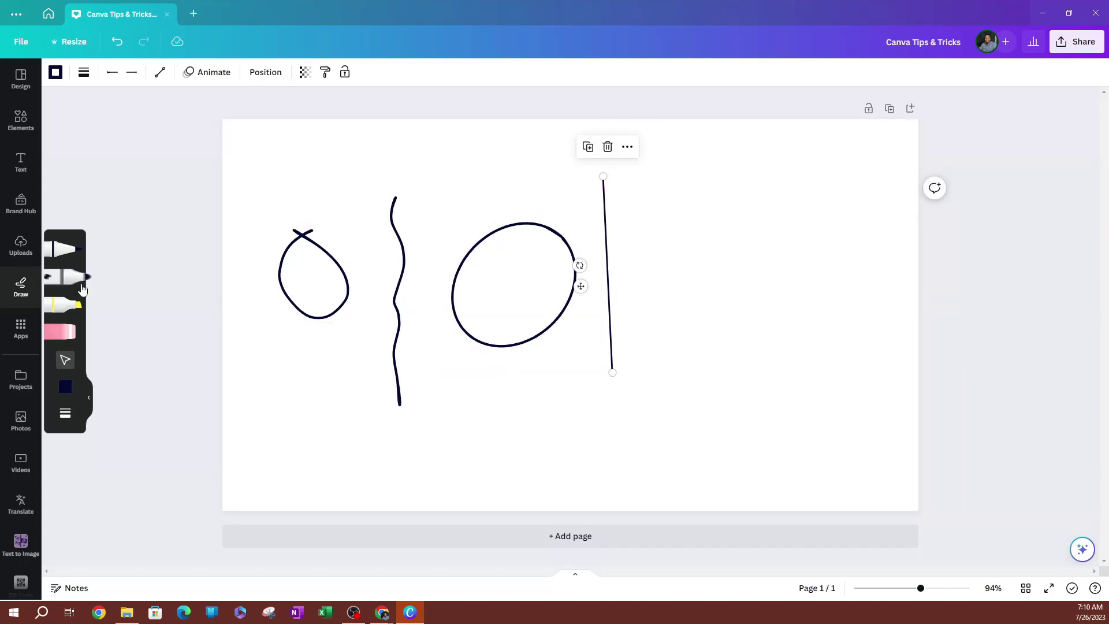
click(65, 277)
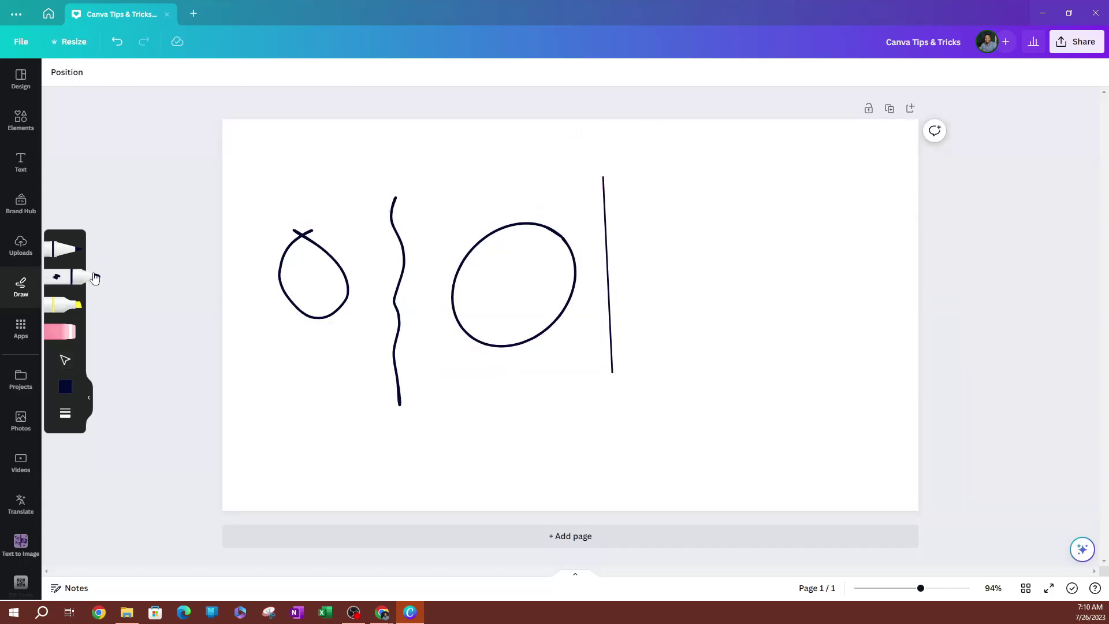